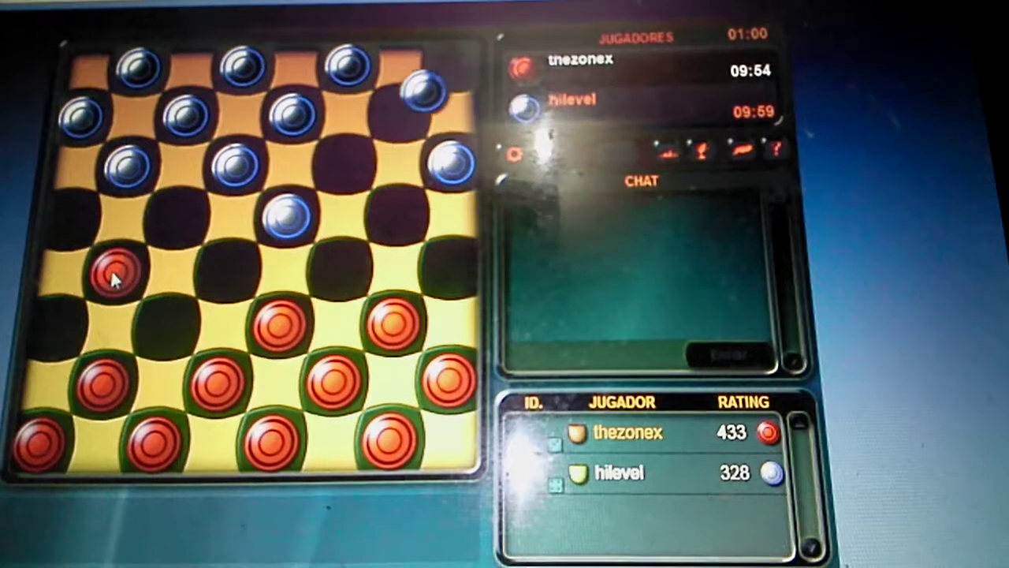
- Open by moving a right-side red checker one square diagonally up-right toward the centre
{"action": "left_click_drag", "start_coordinate": [284, 324], "coordinate": [339, 268]}
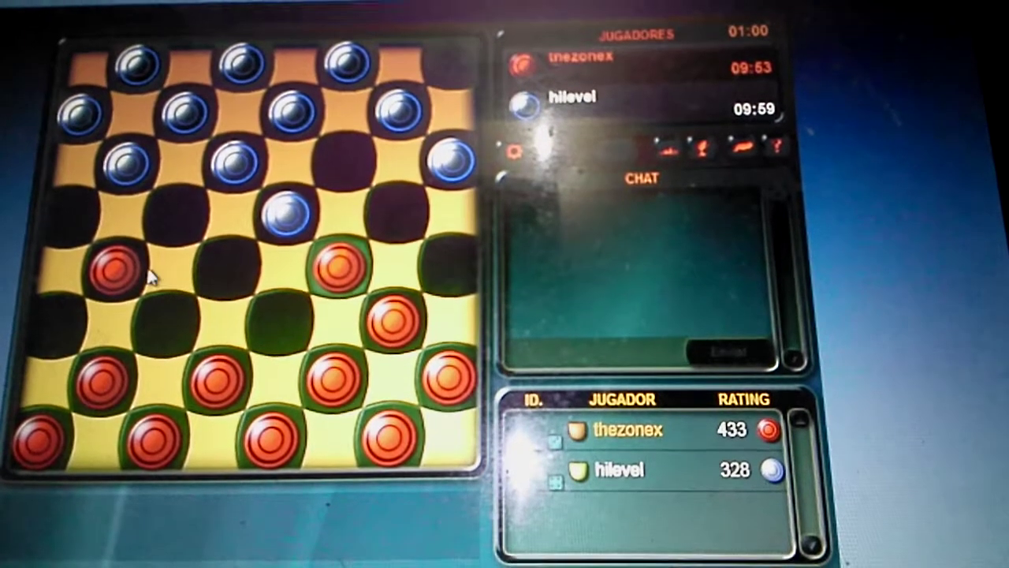
- Advance three red checkers, including back-row pieces on the left and right
{"action": "left_click_drag", "start_coordinate": [111, 268], "coordinate": [67, 214]}
{"action": "left_click_drag", "start_coordinate": [104, 377], "coordinate": [55, 322]}
{"action": "left_click_drag", "start_coordinate": [335, 386], "coordinate": [277, 335]}
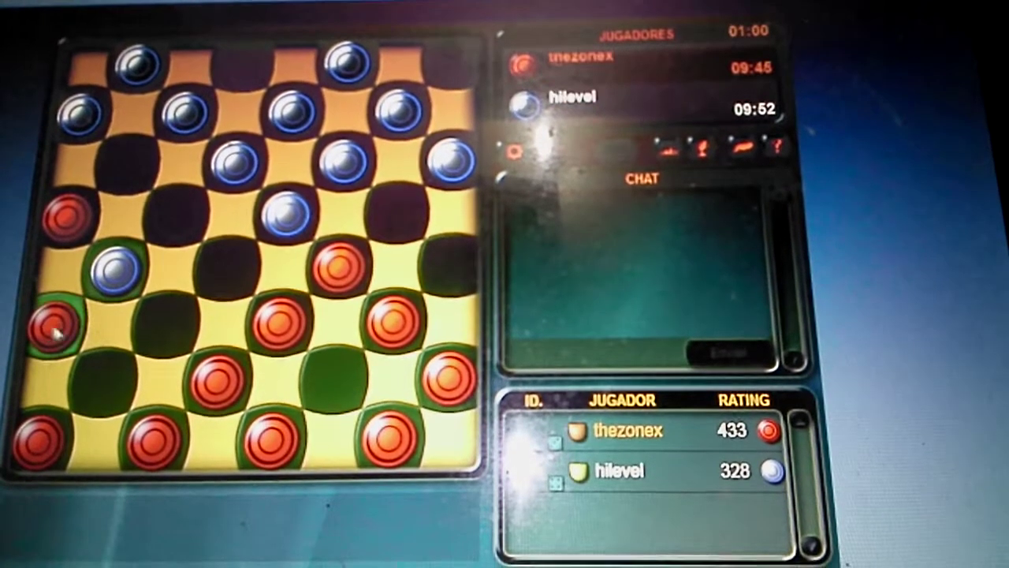
- Capture two blue checkers with two jumping red pieces
{"action": "left_click_drag", "start_coordinate": [55, 327], "coordinate": [177, 217]}
{"action": "left_click", "coordinate": [345, 274]}
{"action": "left_click", "coordinate": [232, 162]}
- Advance four red pieces: the corner, a back-row, a centre and a right-edge piece
{"action": "left_click_drag", "start_coordinate": [39, 438], "coordinate": [95, 386]}
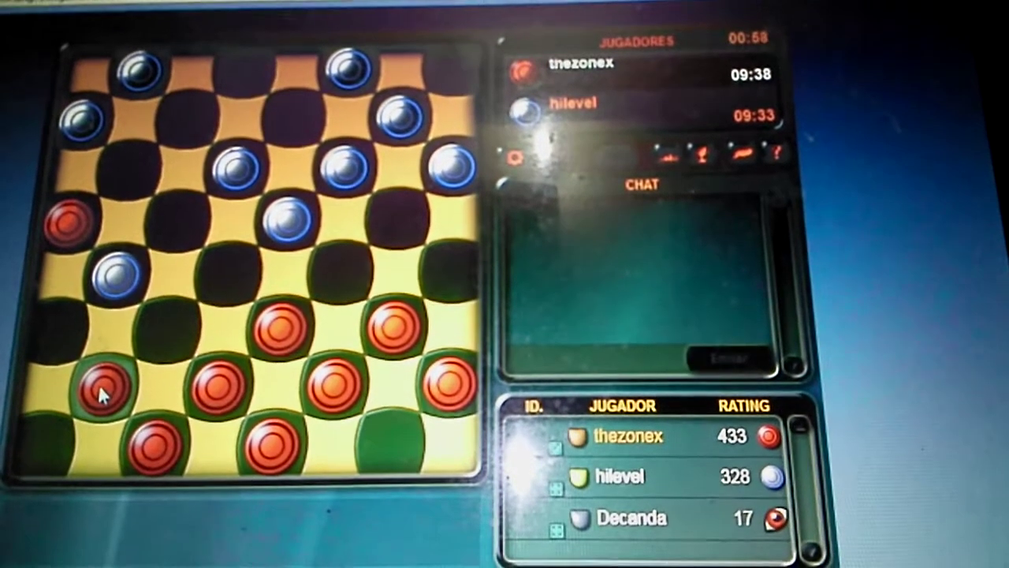
{"action": "left_click_drag", "start_coordinate": [107, 388], "coordinate": [169, 335]}
{"action": "left_click_drag", "start_coordinate": [289, 334], "coordinate": [234, 280]}
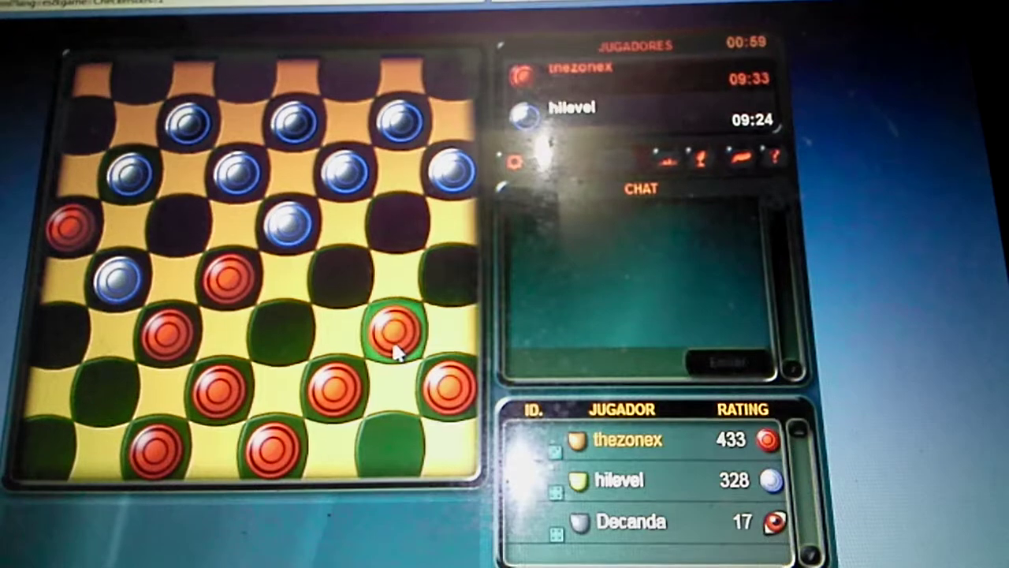
{"action": "left_click_drag", "start_coordinate": [394, 335], "coordinate": [445, 280]}
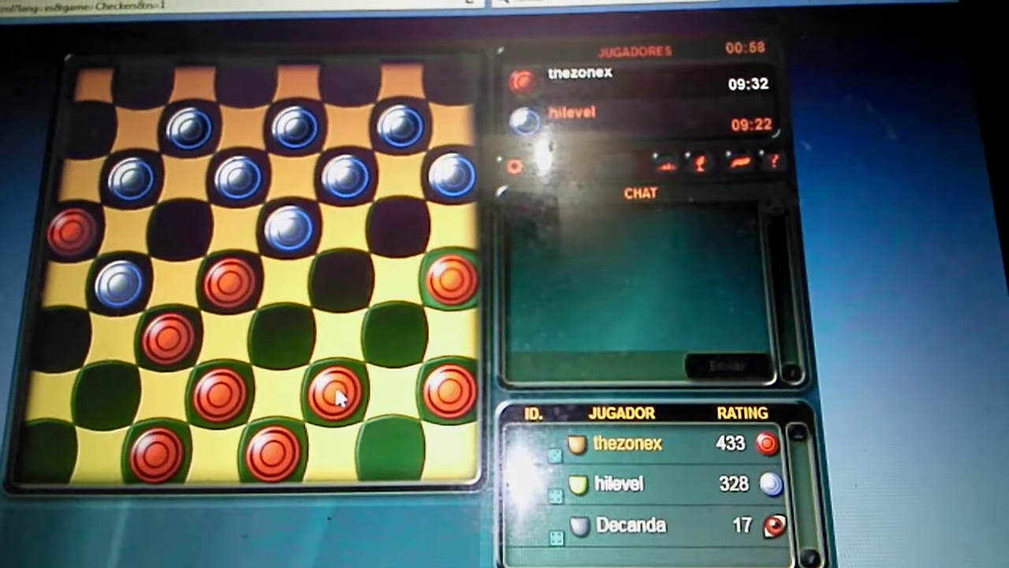
- Advance several red pieces, jump one blue piece, and push two right-side pieces forward
{"action": "left_click", "coordinate": [232, 280]}
{"action": "left_click", "coordinate": [288, 224]}
{"action": "left_click_drag", "start_coordinate": [154, 441], "coordinate": [59, 332]}
{"action": "left_click_drag", "start_coordinate": [59, 331], "coordinate": [175, 227]}
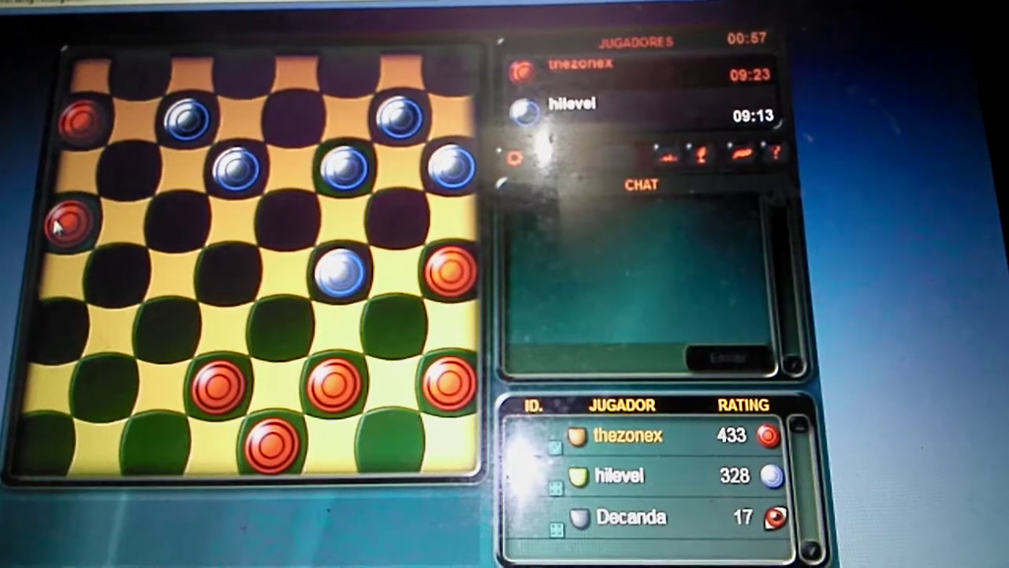
{"action": "left_click_drag", "start_coordinate": [454, 282], "coordinate": [402, 225]}
{"action": "left_click_drag", "start_coordinate": [339, 381], "coordinate": [398, 331]}
- Capture three blue pieces in a chain, reach the far row, then retreat the king
{"action": "left_click", "coordinate": [288, 446]}
{"action": "left_click", "coordinate": [394, 331]}
{"action": "left_click", "coordinate": [288, 223]}
{"action": "left_click", "coordinate": [189, 125]}
{"action": "left_click", "coordinate": [244, 83]}
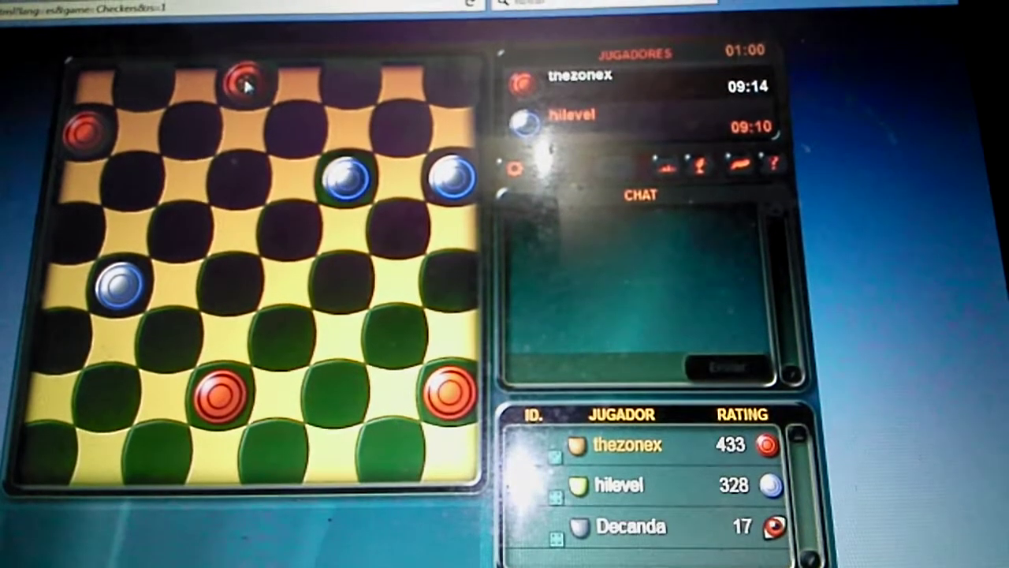
{"action": "left_click", "coordinate": [193, 123]}
- Win the first game with a jump and red king moves, then accept the rematch (Aceptar)
{"action": "left_click_drag", "start_coordinate": [225, 388], "coordinate": [278, 335]}
{"action": "left_click_drag", "start_coordinate": [292, 335], "coordinate": [398, 229]}
{"action": "left_click_drag", "start_coordinate": [191, 124], "coordinate": [237, 182]}
{"action": "left_click_drag", "start_coordinate": [225, 197], "coordinate": [179, 234]}
{"action": "left_click_drag", "start_coordinate": [176, 230], "coordinate": [223, 274]}
{"action": "left_click_drag", "start_coordinate": [229, 281], "coordinate": [170, 335]}
{"action": "left_click", "coordinate": [187, 313]}
- Push four blue checkers diagonally up the left side, including a back-row piece
{"action": "left_click_drag", "start_coordinate": [165, 335], "coordinate": [120, 282]}
{"action": "left_click_drag", "start_coordinate": [114, 382], "coordinate": [168, 333]}
{"action": "left_click_drag", "start_coordinate": [110, 280], "coordinate": [71, 227]}
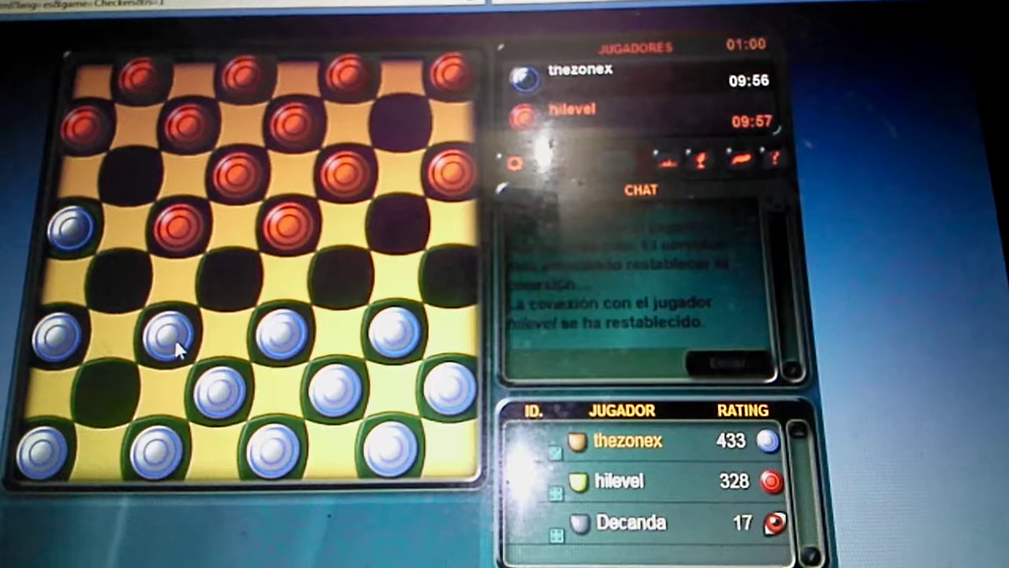
{"action": "left_click_drag", "start_coordinate": [167, 333], "coordinate": [111, 274]}
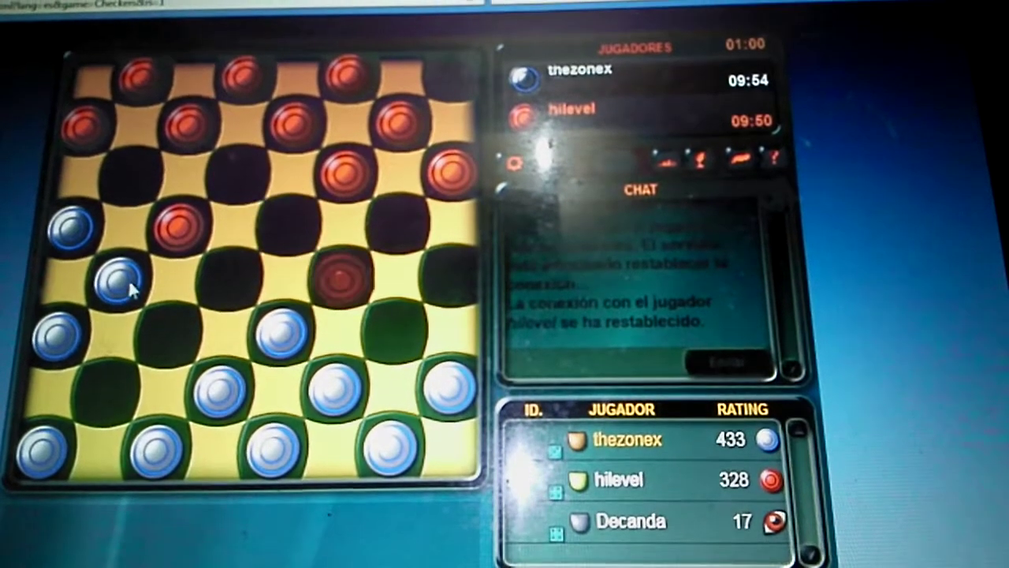